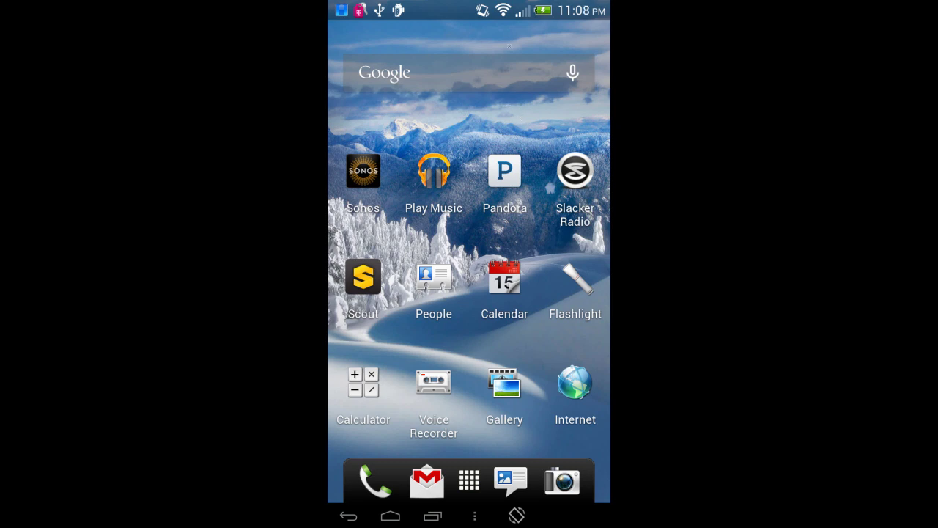
Pull down the notification shade to show the power saver, USB and debugging notifications.
drag(570, 10, 553, 213)
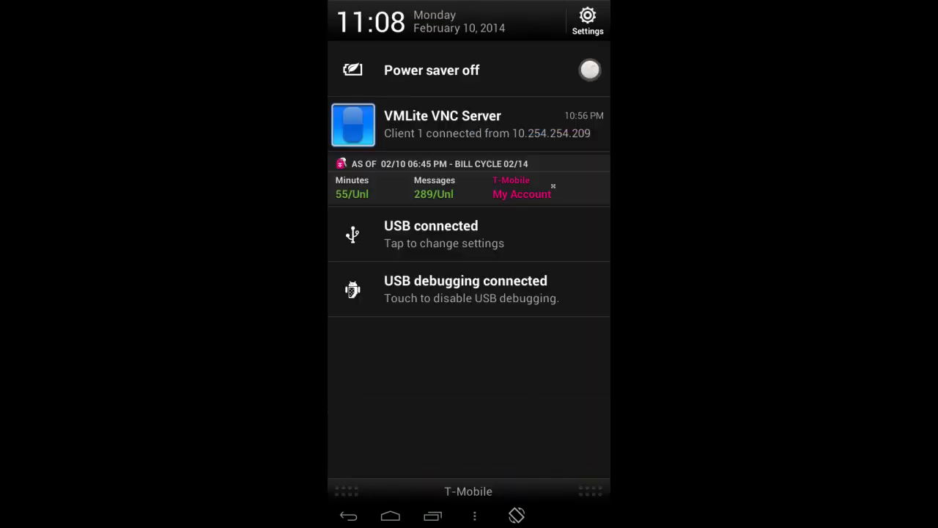
Go to Settings > Security and start changing the Screen lock, which is currently None.
click(586, 22)
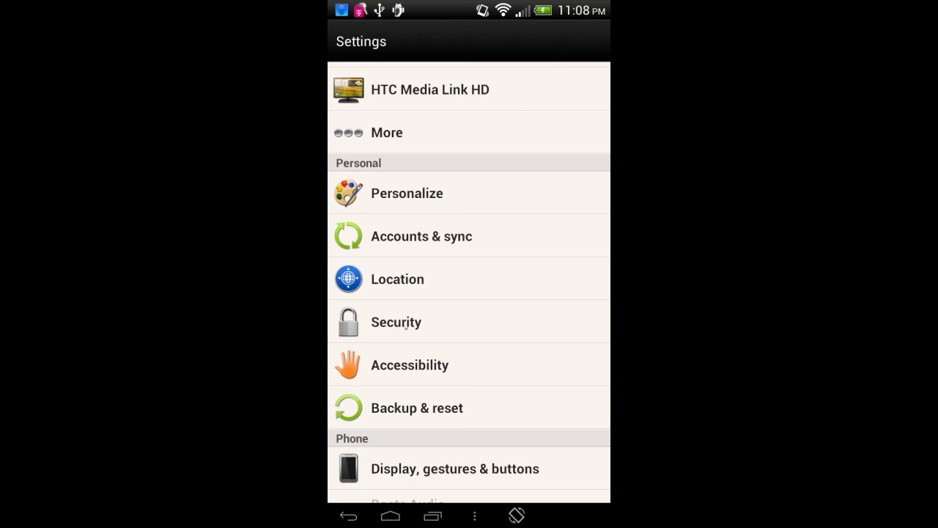
click(405, 328)
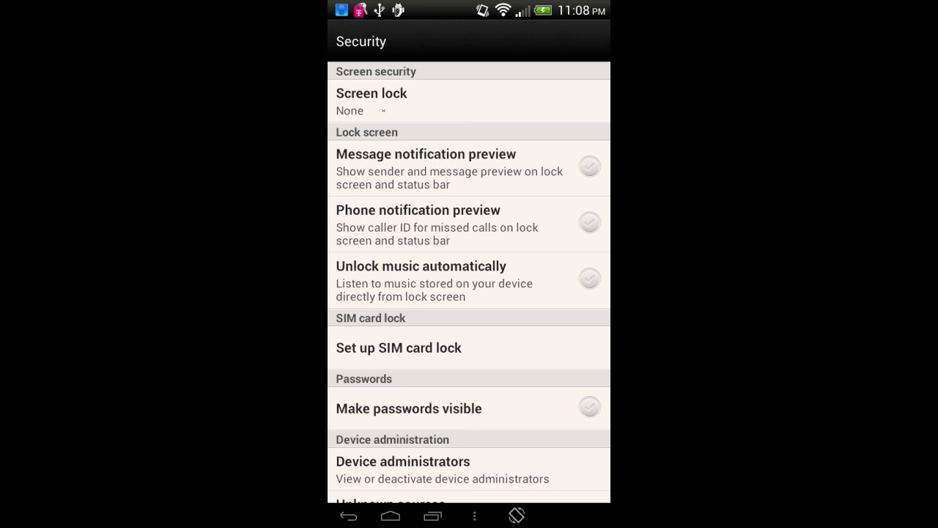
click(383, 109)
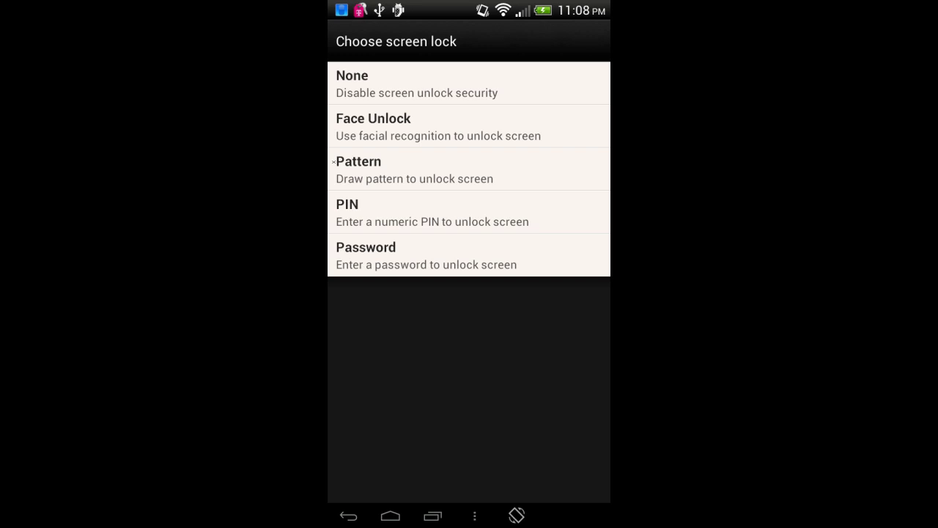
Choose PIN as the screen lock type and enter the new numeric PIN.
click(396, 211)
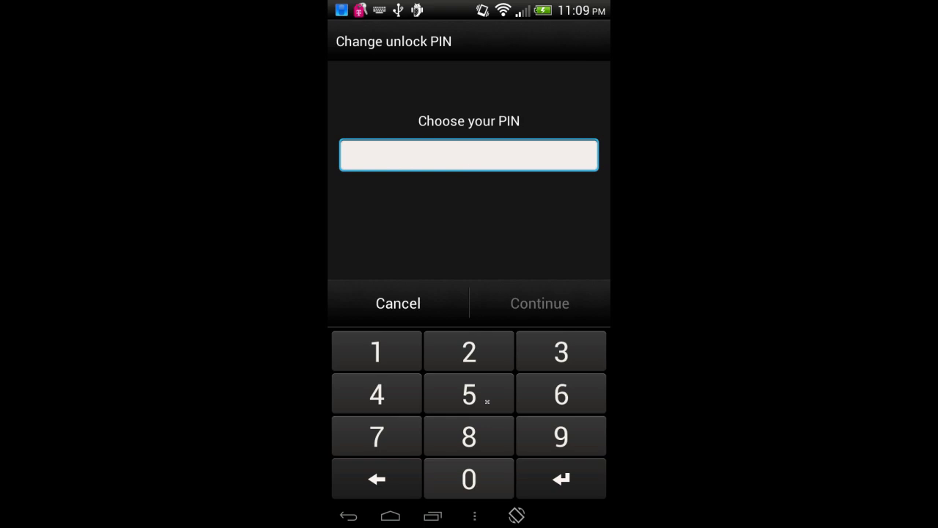
click(469, 394)
click(469, 394)
click(515, 410)
click(514, 410)
click(485, 442)
click(485, 443)
click(476, 472)
click(476, 472)
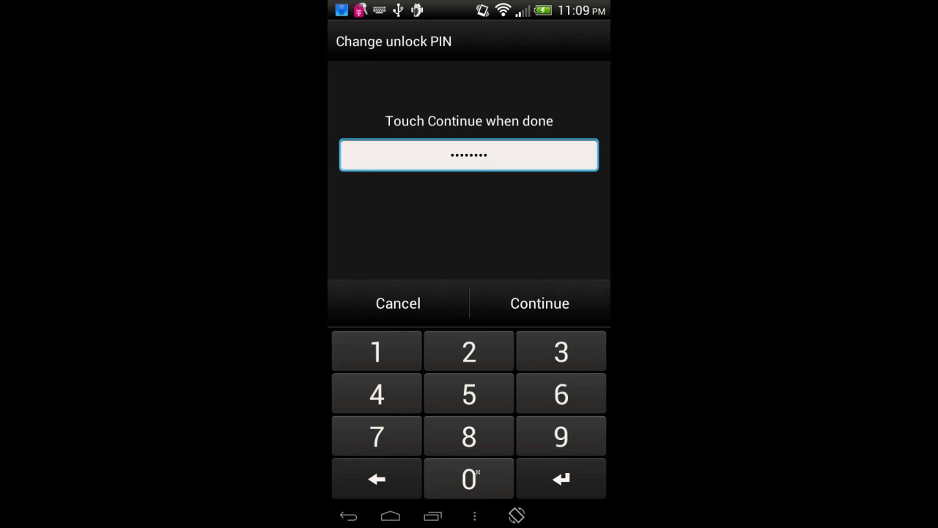
click(575, 308)
Re-enter the same PIN to confirm and save it.
click(486, 398)
click(486, 398)
click(587, 353)
click(486, 435)
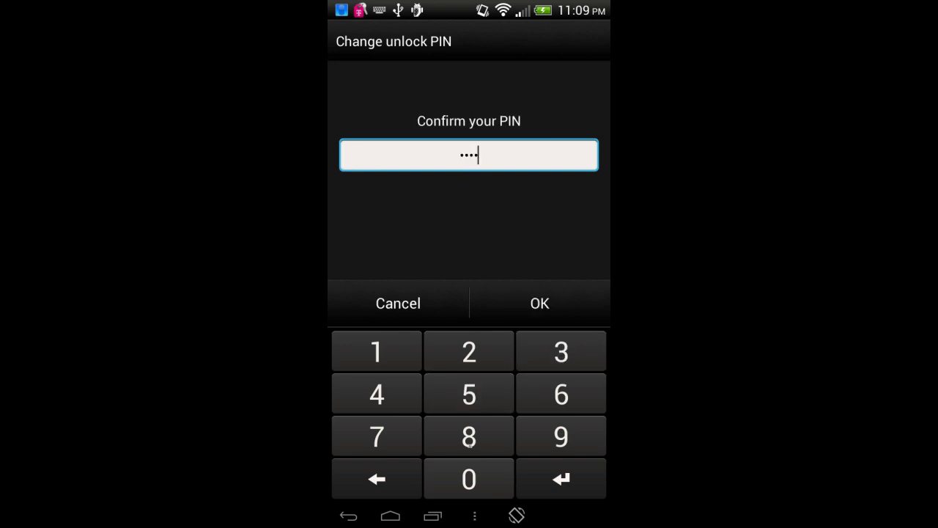
click(477, 435)
click(477, 435)
click(478, 493)
click(478, 493)
click(561, 301)
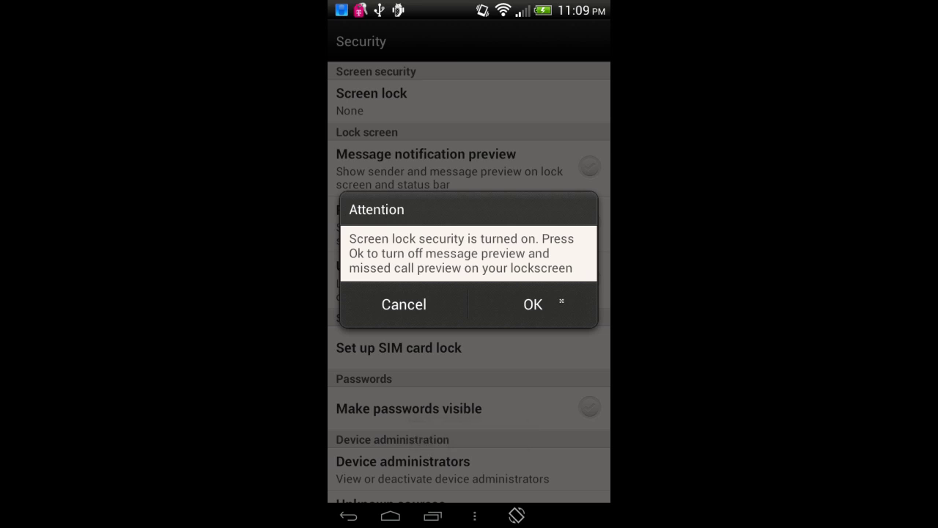
Accept hiding lock-screen message previews and return to the main Settings list.
click(537, 307)
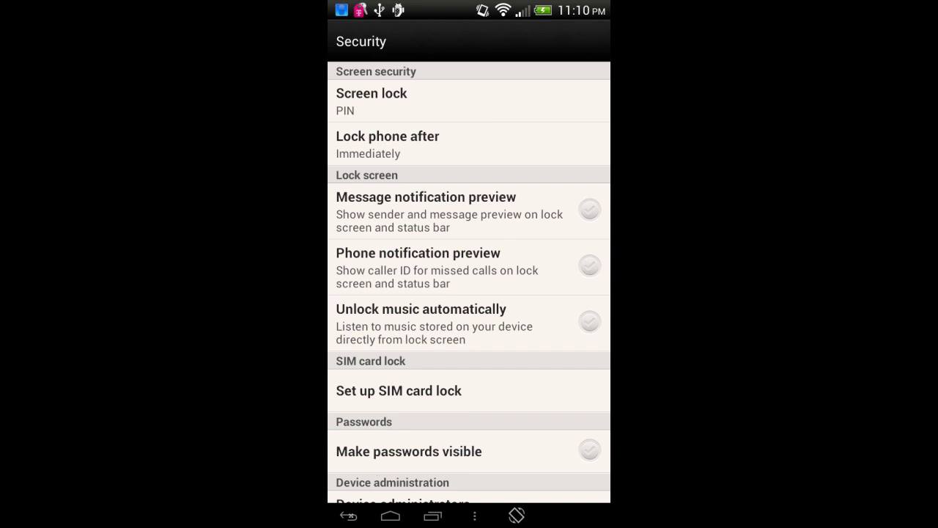
click(349, 516)
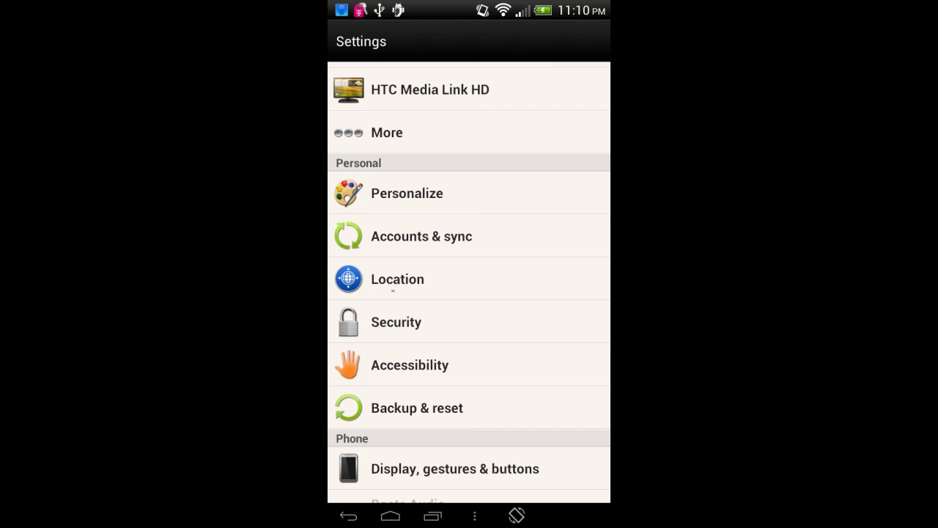
Open Location settings, where Google's location service and GPS satellites are enabled.
click(393, 290)
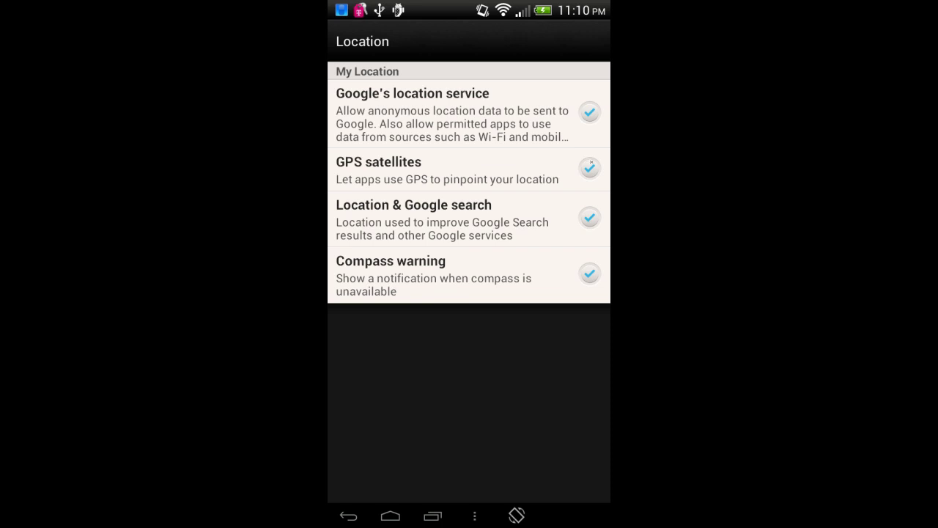
Turn off Google's location service and GPS satellites, then return to the home screen.
click(591, 113)
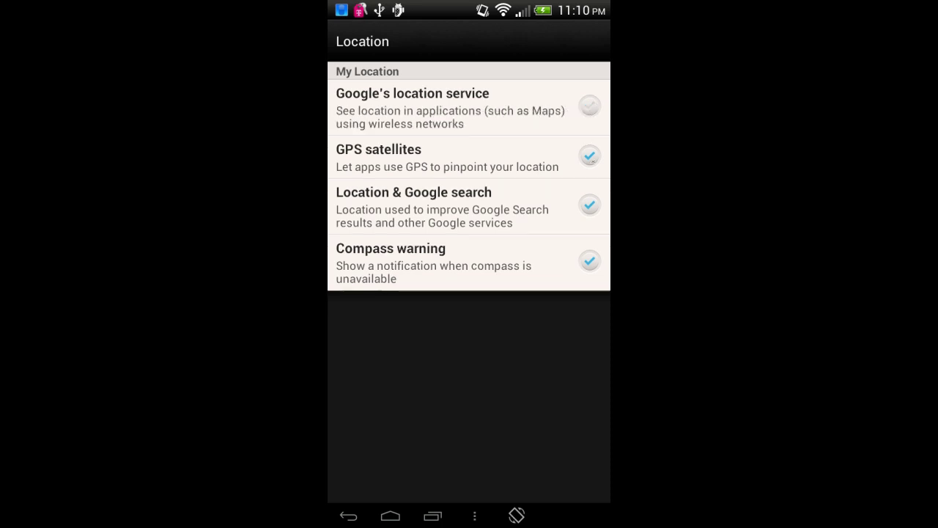
click(590, 157)
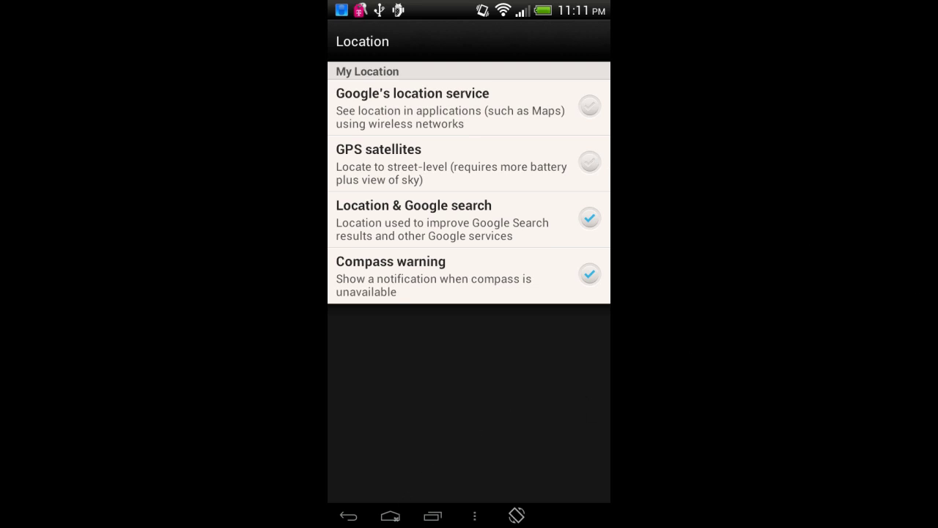
click(390, 516)
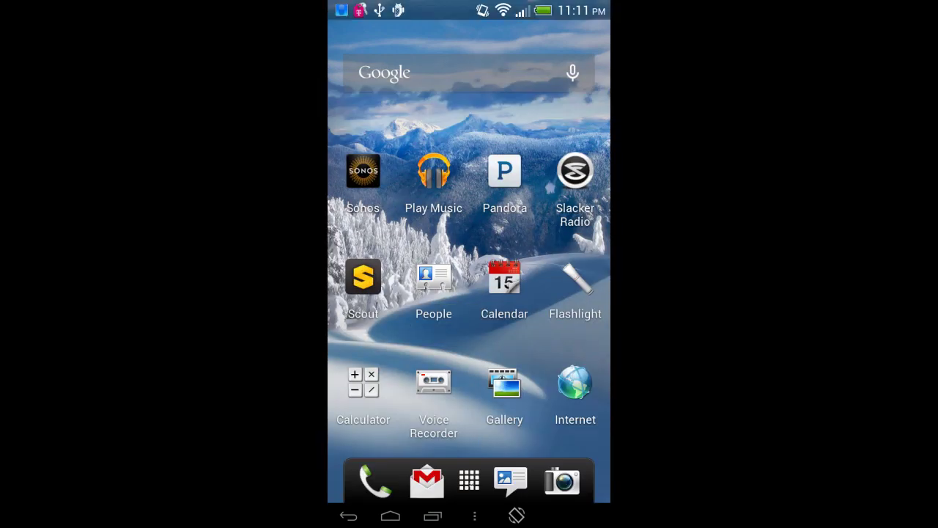
Launch Lookout Security from the app drawer and open its overflow menu.
click(469, 480)
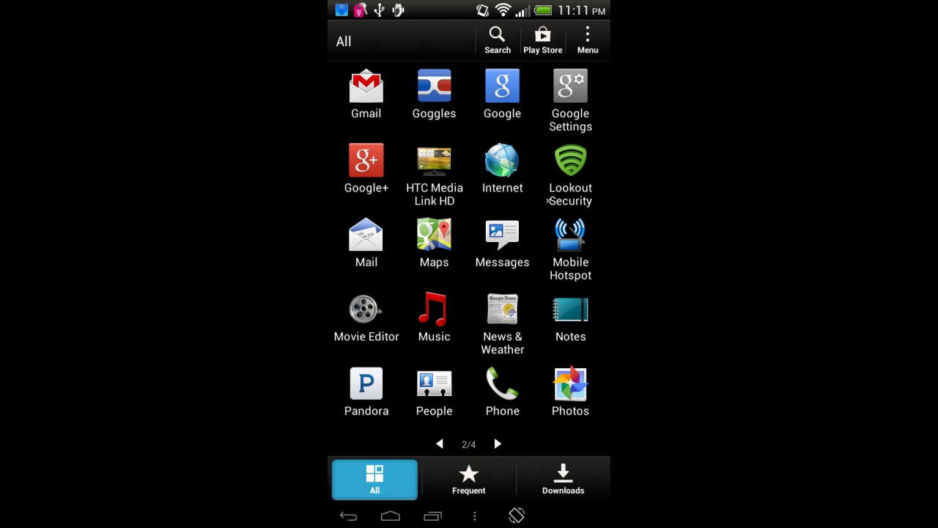
click(573, 165)
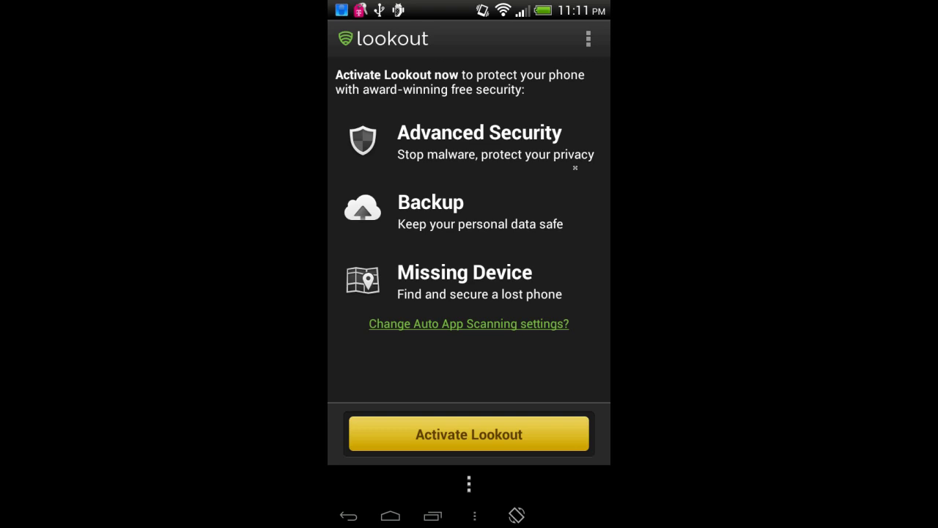
click(593, 54)
click(588, 39)
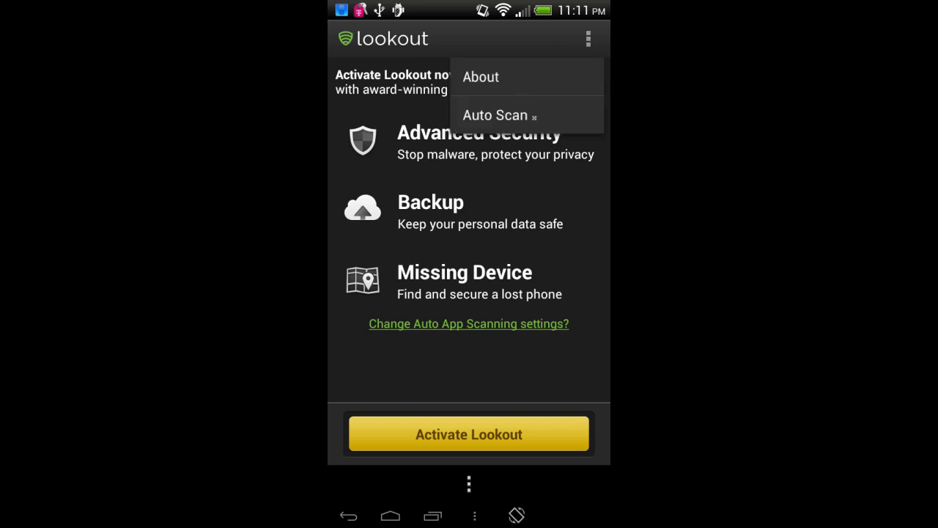
Open Auto Scan, showing Automatic and Weekly App Scanning both turned on.
click(515, 117)
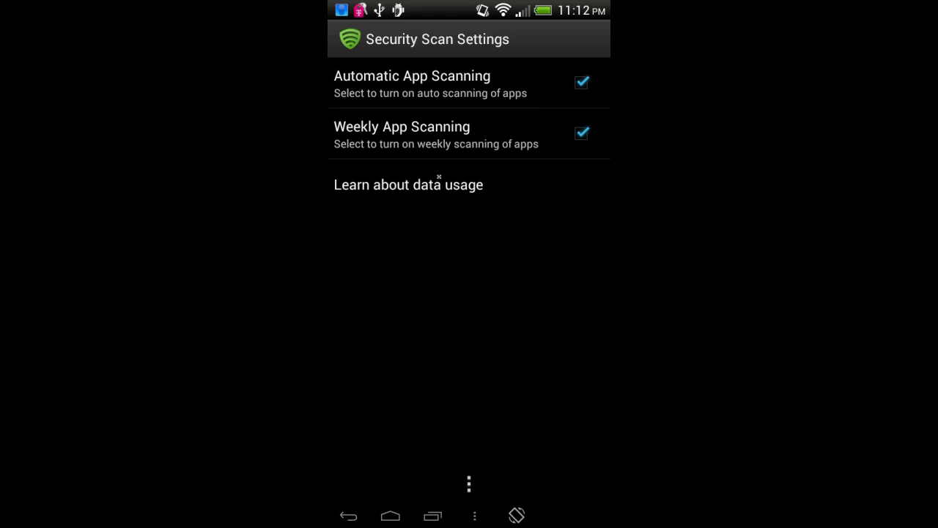
Leave Lookout's Security Scan Settings by going back.
click(349, 516)
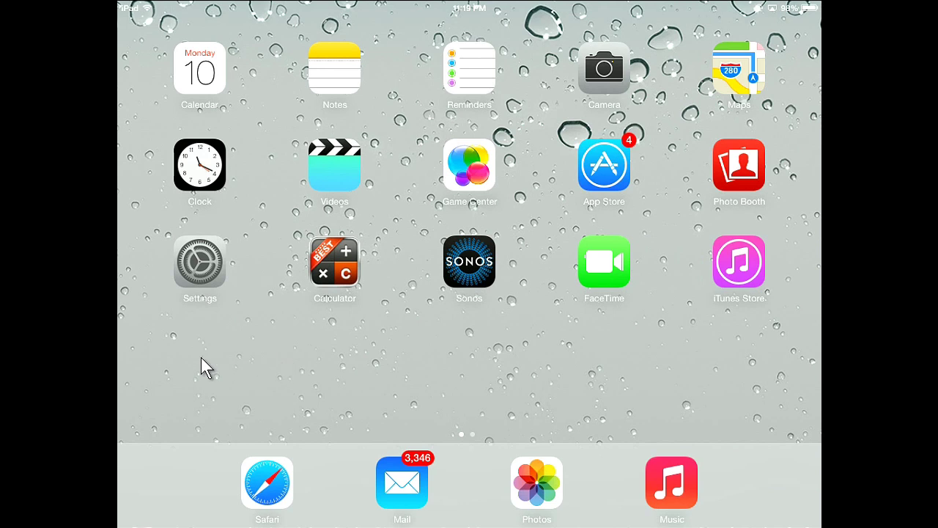
Open iPad Settings > General > Passcode Lock, where the passcode is still off.
click(195, 315)
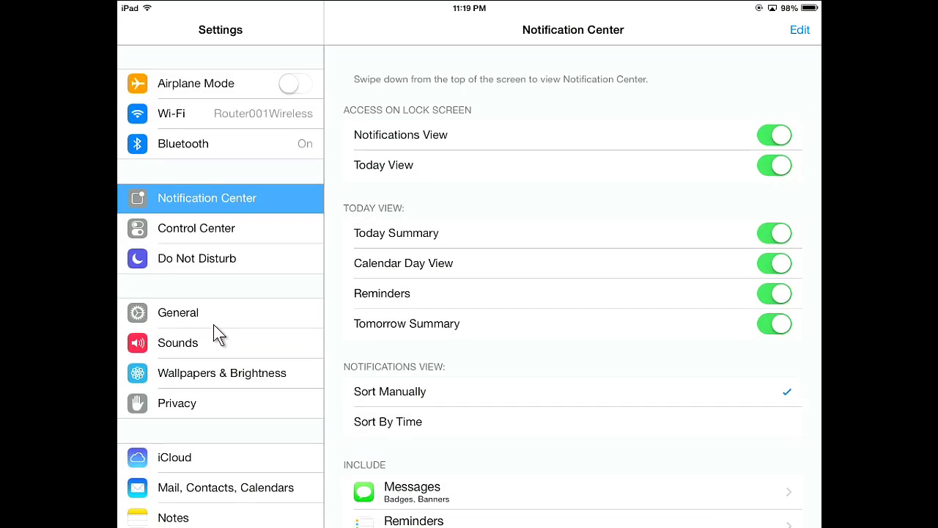
click(213, 324)
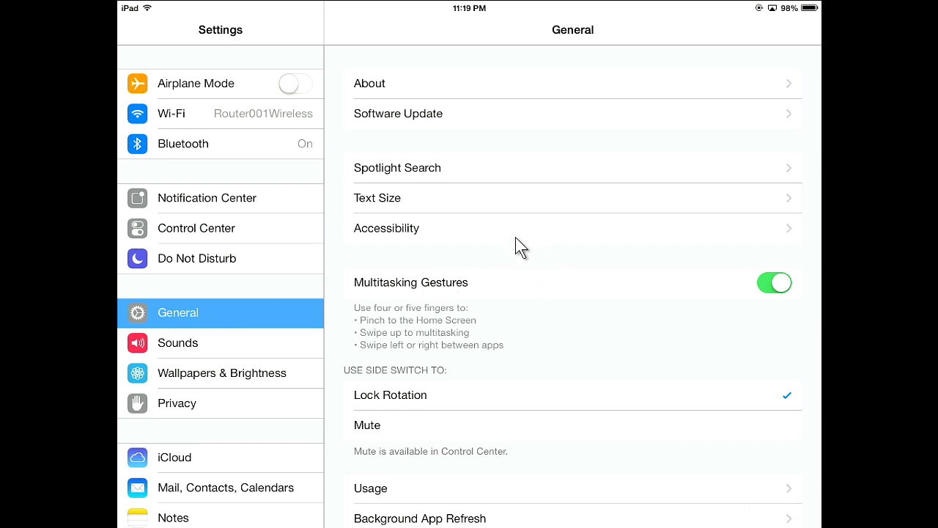
scroll(516, 238, down, 5)
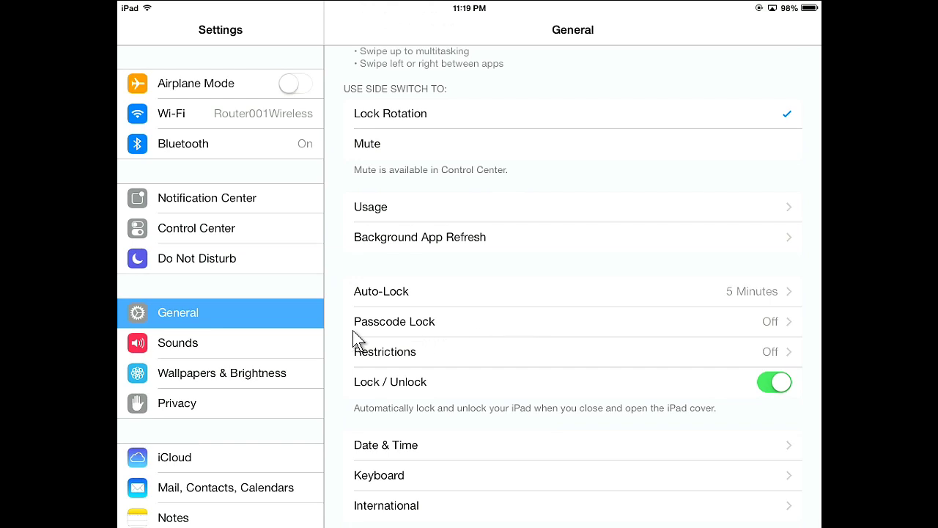
click(420, 332)
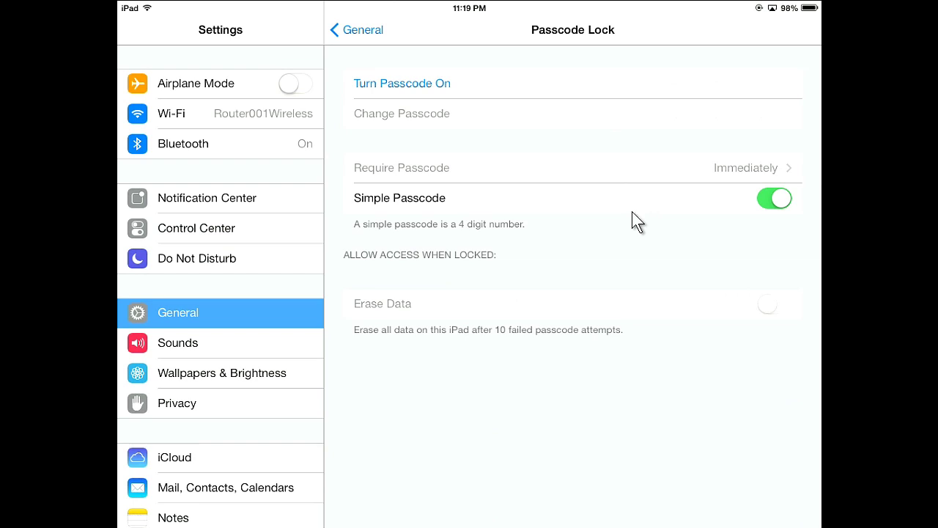
Turn on the iPad passcode lock and enter the chosen four-digit passcode.
click(436, 97)
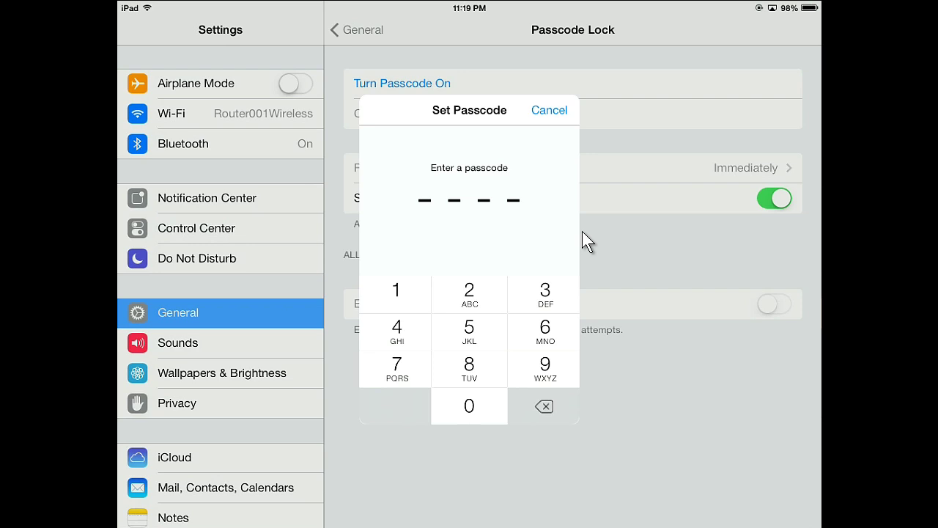
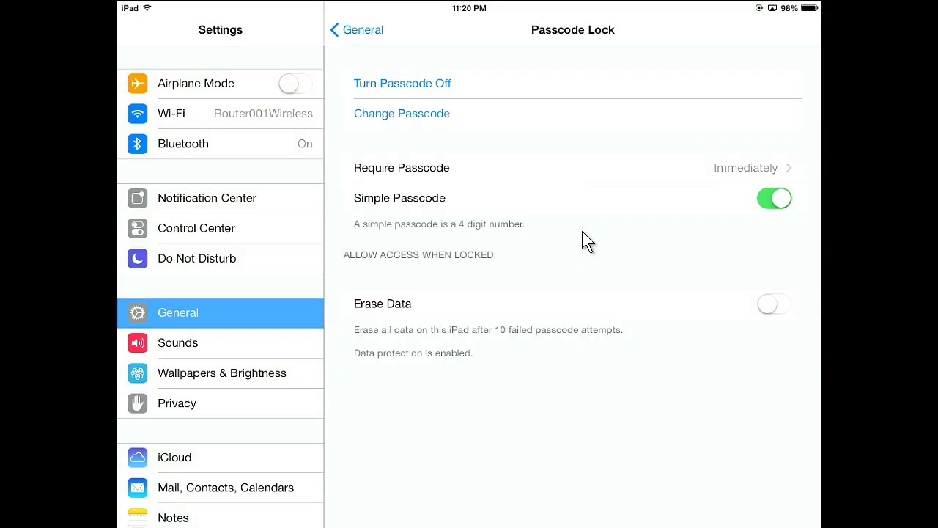